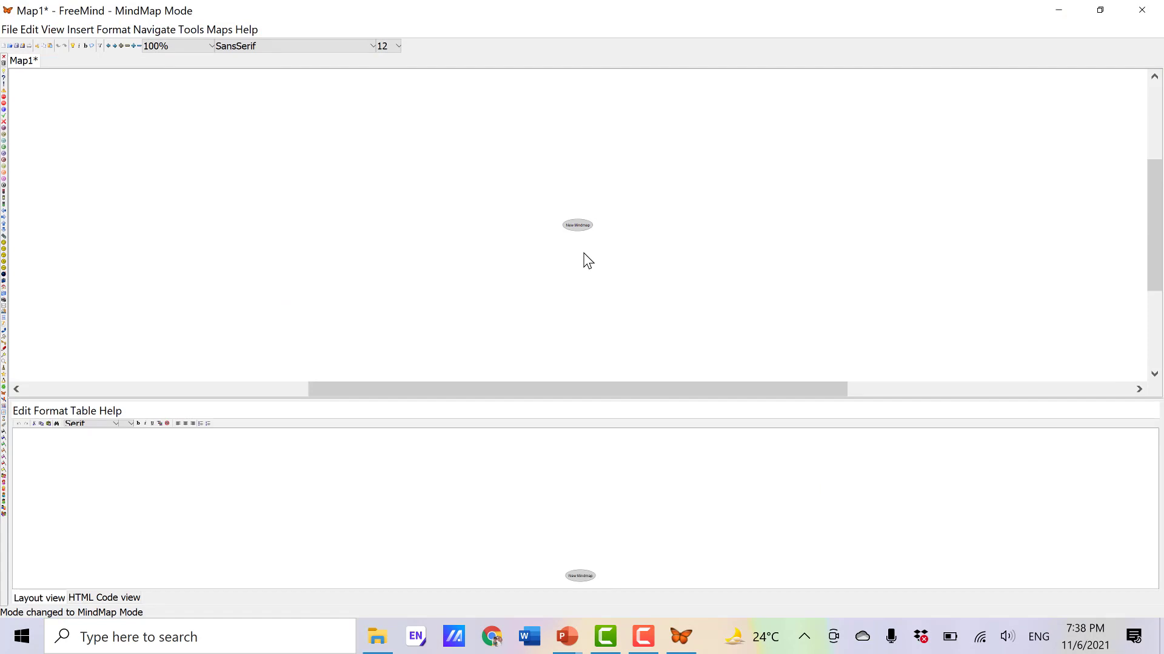
Replace the central node's text with "Service"
{"action": "scroll", "coordinate": [588, 260], "scroll_direction": "up", "scroll_amount": 3}
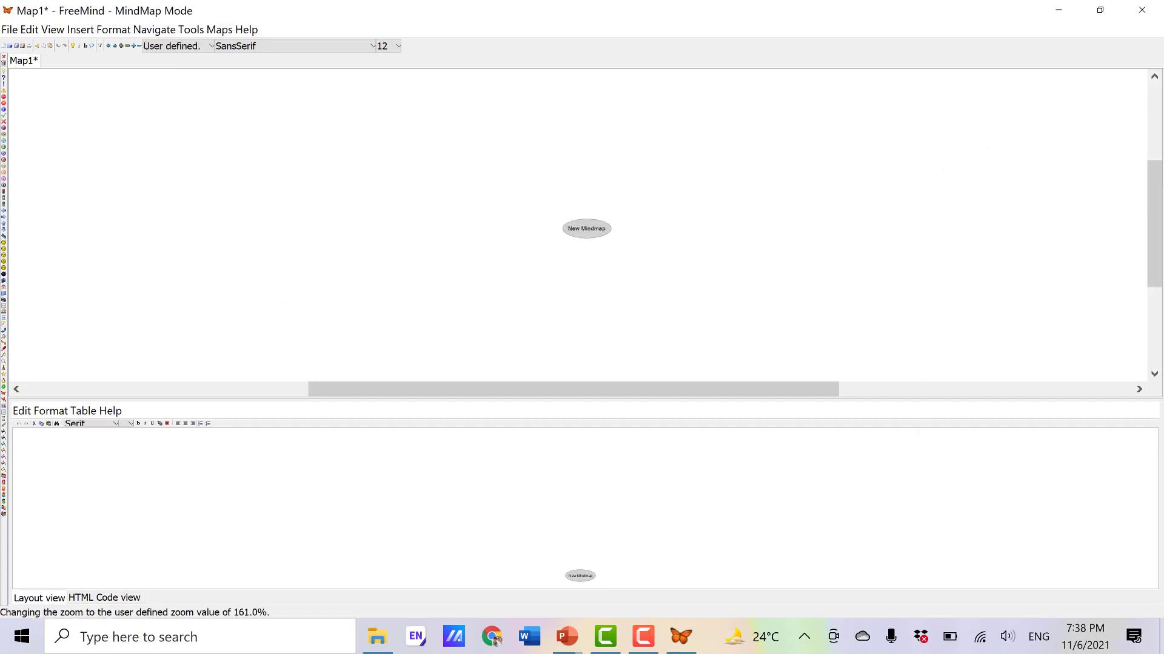
{"action": "scroll", "coordinate": [588, 261], "scroll_direction": "up", "scroll_amount": 3}
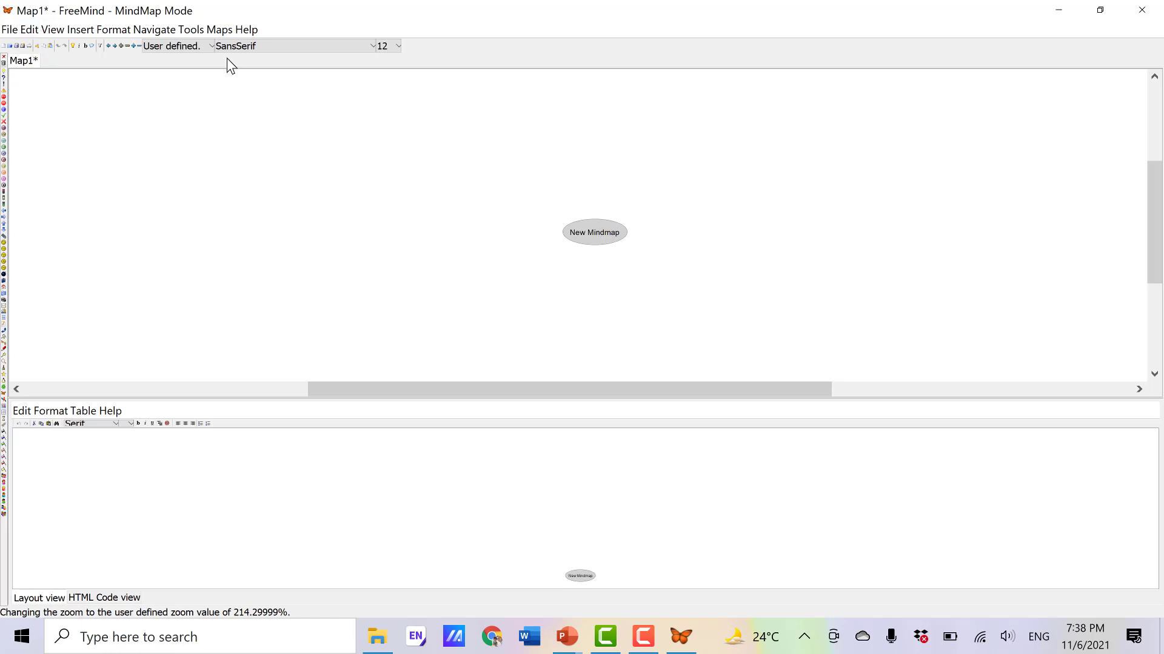
{"action": "double_click", "coordinate": [597, 237]}
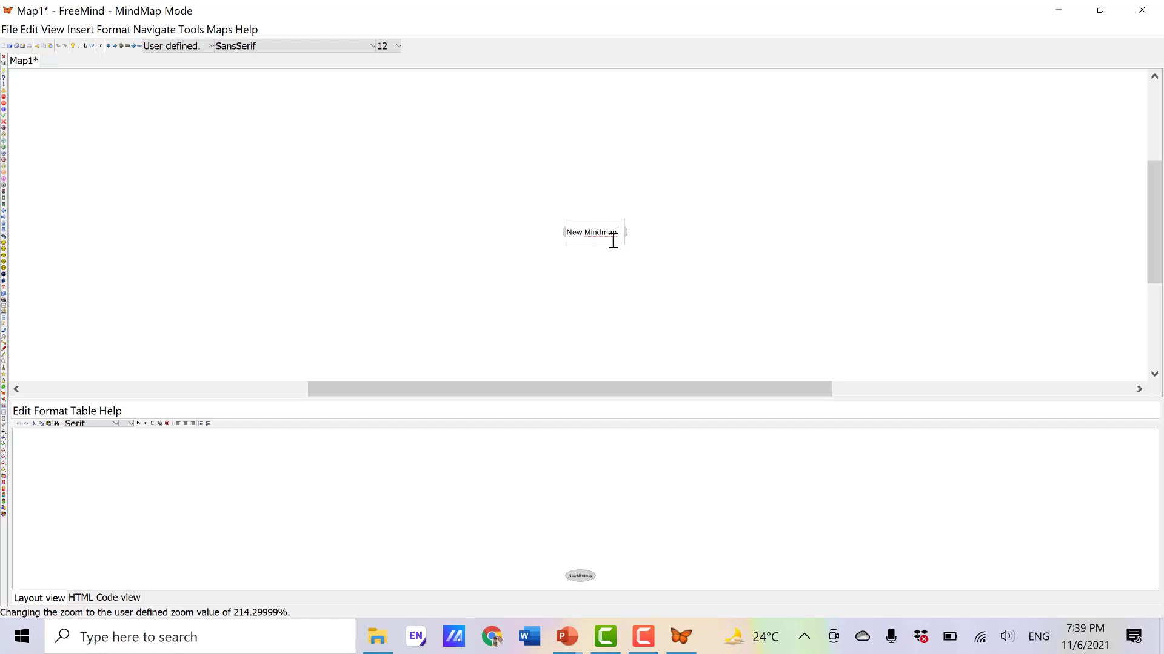
{"action": "type", "text": "Service"}
{"action": "key", "text": "BackSpace"}
{"action": "key", "text": "BackSpace"}
{"action": "key", "text": "BackSpace"}
{"action": "key", "text": "BackSpace"}
{"action": "key", "text": "BackSpace"}
{"action": "key", "text": "BackSpace"}
{"action": "key", "text": "BackSpace"}
{"action": "key", "text": "BackSpace"}
{"action": "key", "text": "BackSpace"}
{"action": "key", "text": "BackSpace"}
{"action": "key", "text": "BackSpace"}
{"action": "key", "text": "BackSpace"}
{"action": "key", "text": "BackSpace"}
{"action": "key", "text": "BackSpace"}
{"action": "key", "text": "BackSpace"}
{"action": "key", "text": "BackSpace"}
{"action": "key", "text": "BackSpace"}
{"action": "key", "text": "BackSpace"}
{"action": "key", "text": "BackSpace"}
{"action": "type", "text": "Service"}
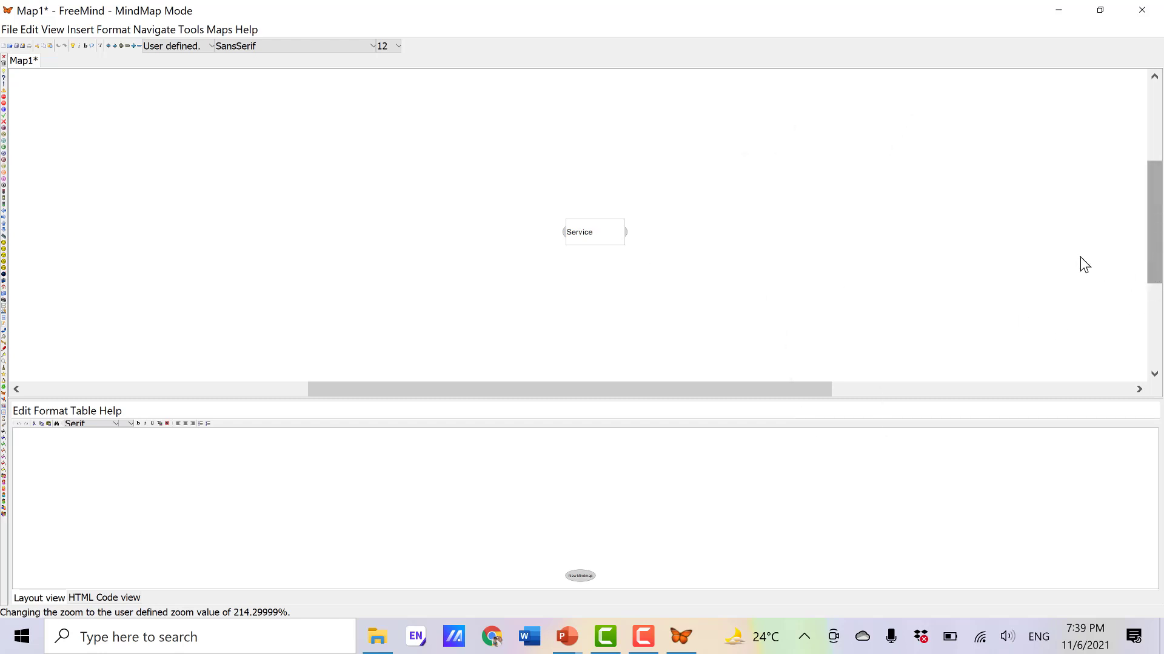
Extend the central node's text with the word "Orientation" so that it reads "Service Orientation"
{"action": "left_click", "coordinate": [52, 30]}
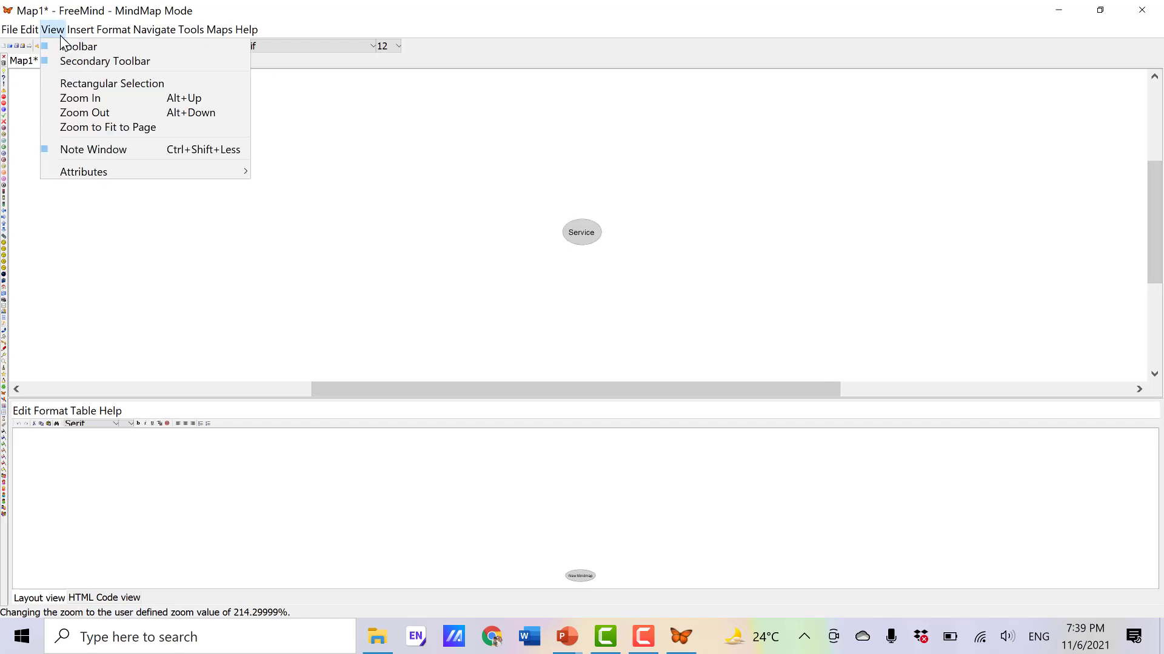
{"action": "mouse_move", "coordinate": [80, 29]}
{"action": "left_click", "coordinate": [66, 129]}
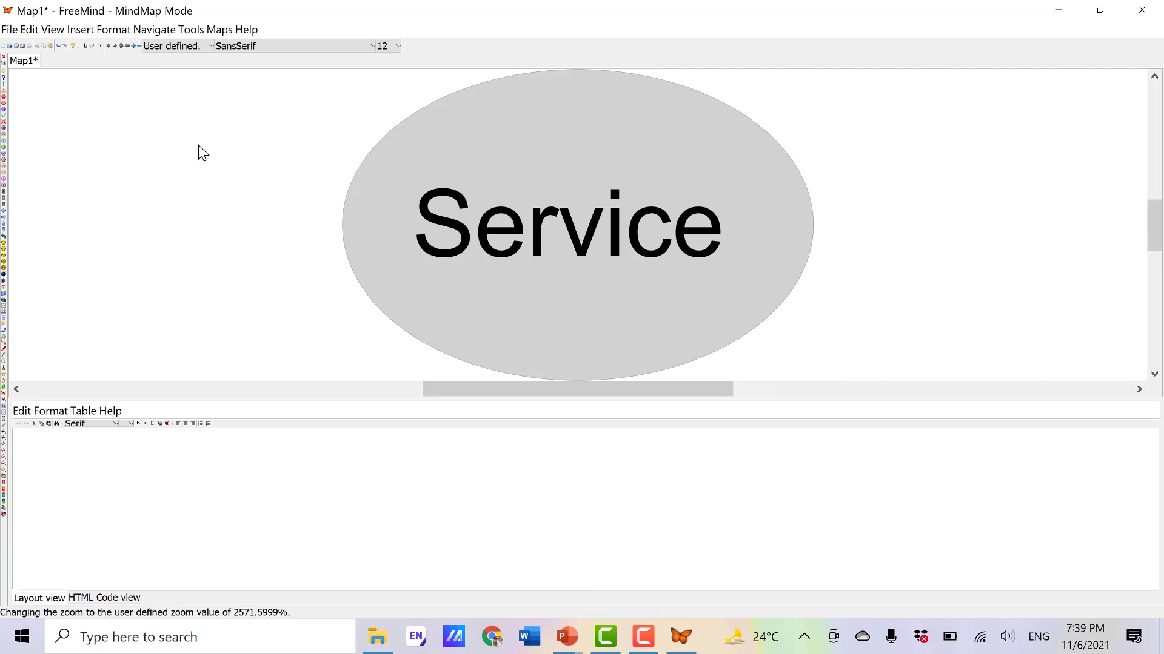
{"action": "double_click", "coordinate": [811, 219]}
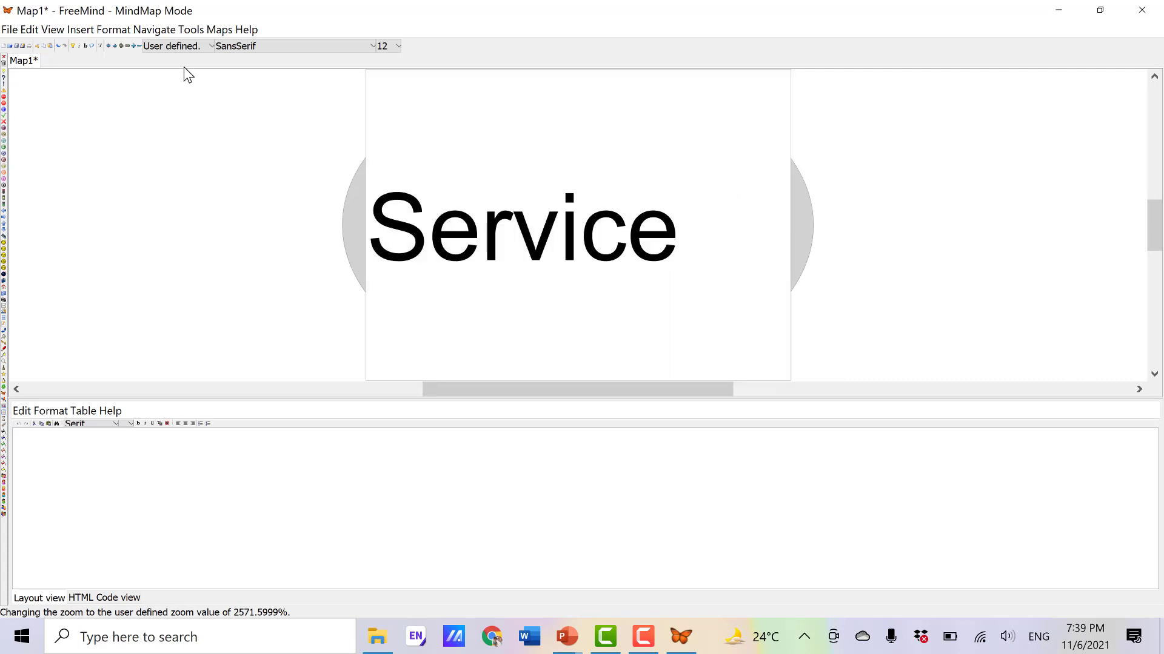
{"action": "left_click", "coordinate": [52, 30]}
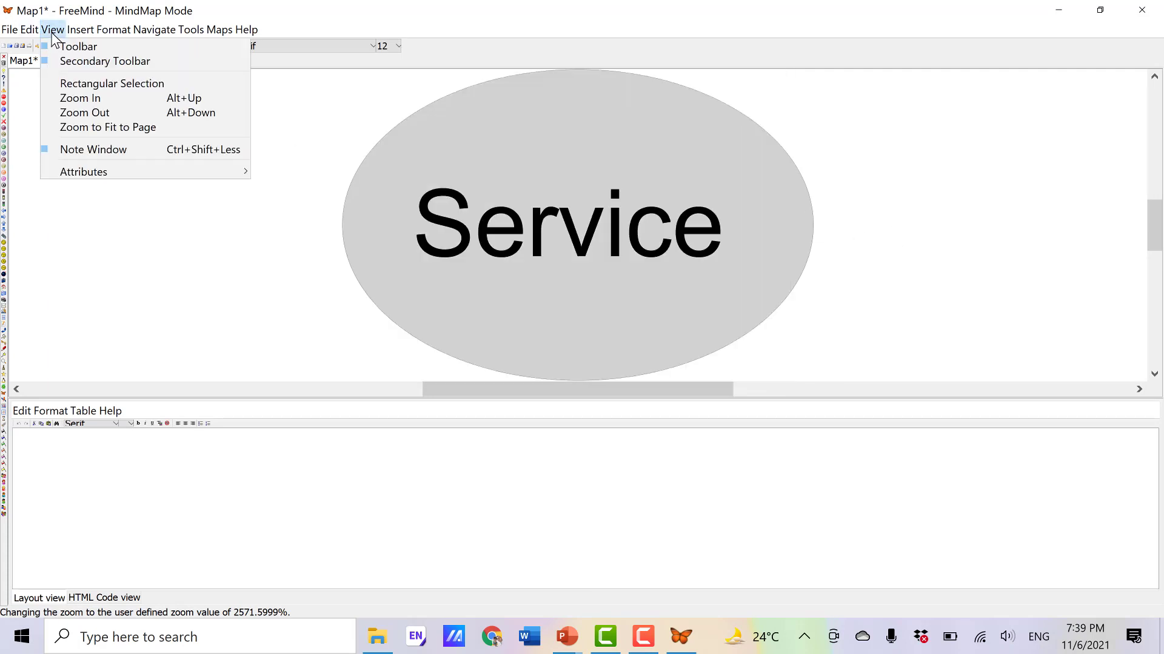
{"action": "left_click", "coordinate": [104, 116]}
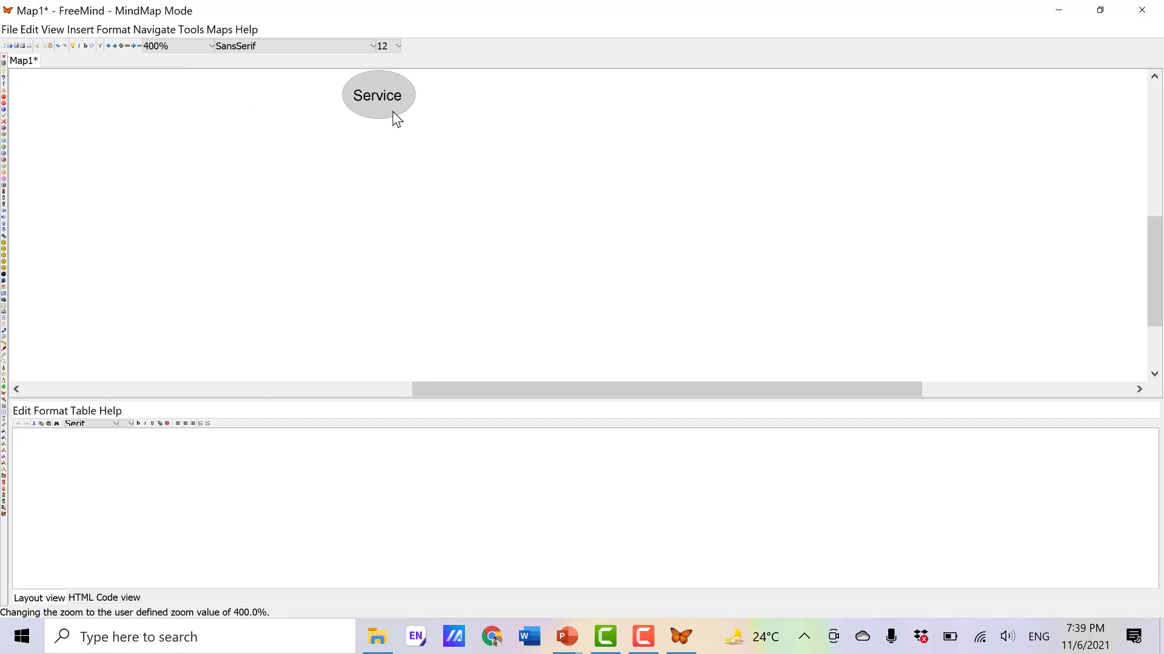
{"action": "double_click", "coordinate": [407, 98]}
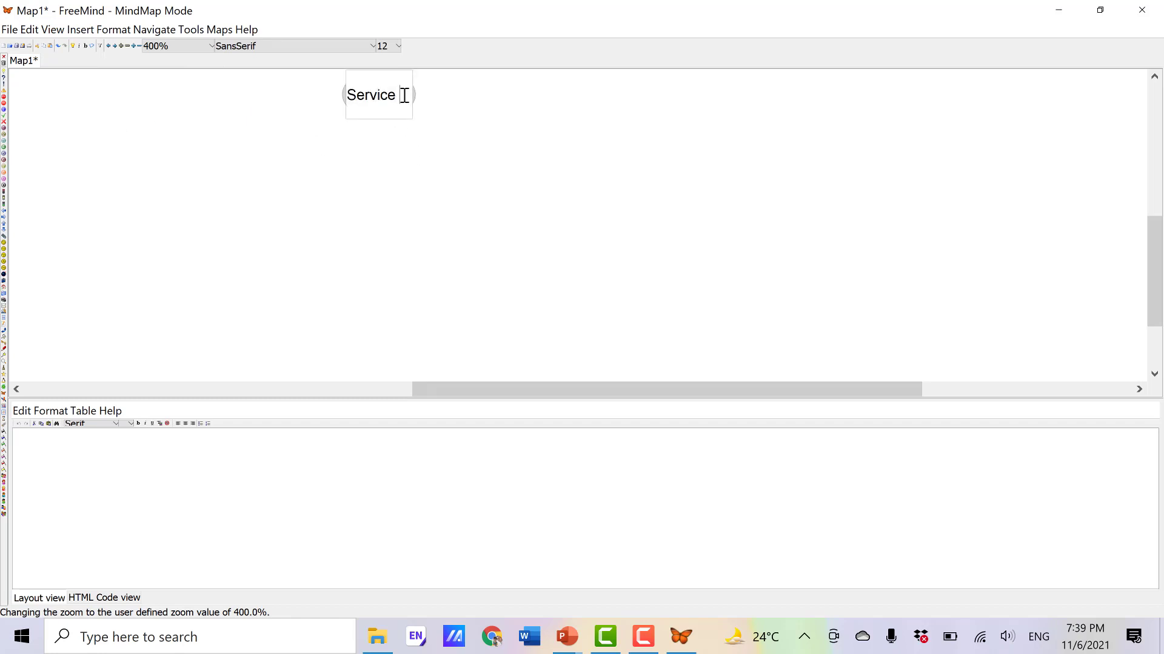
{"action": "type", "text": "Orientation"}
{"action": "key", "text": "Return"}
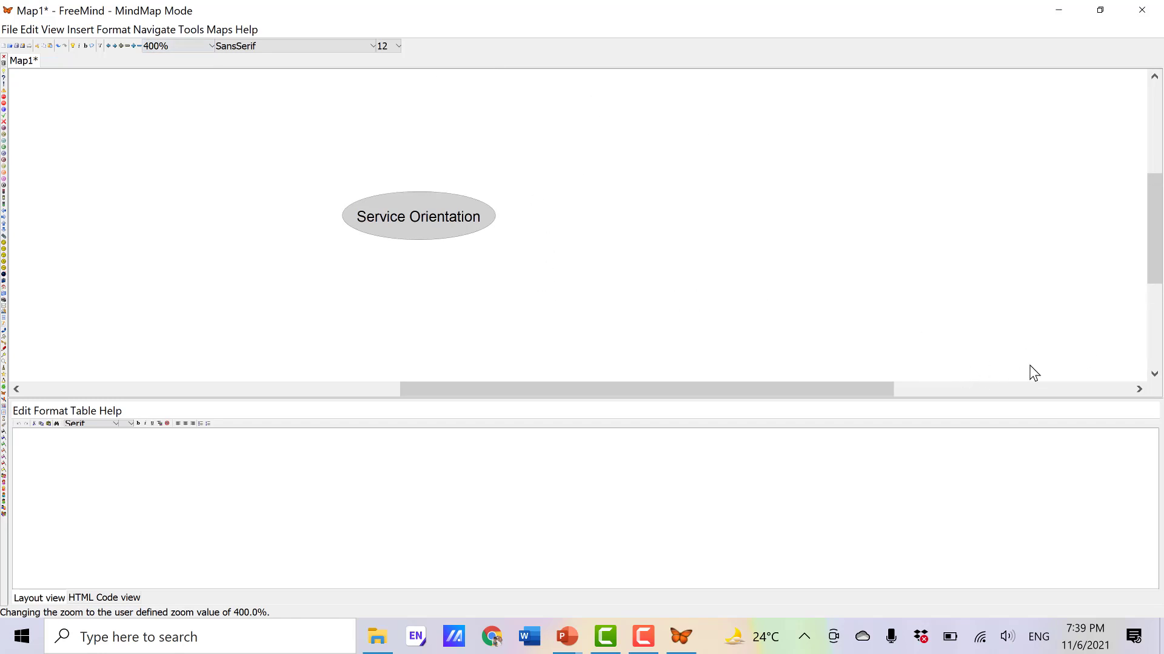
Add a child node to the central node with the text "Alianea1: Popularitas dan urgensi konsep"
{"action": "double_click", "coordinate": [475, 205]}
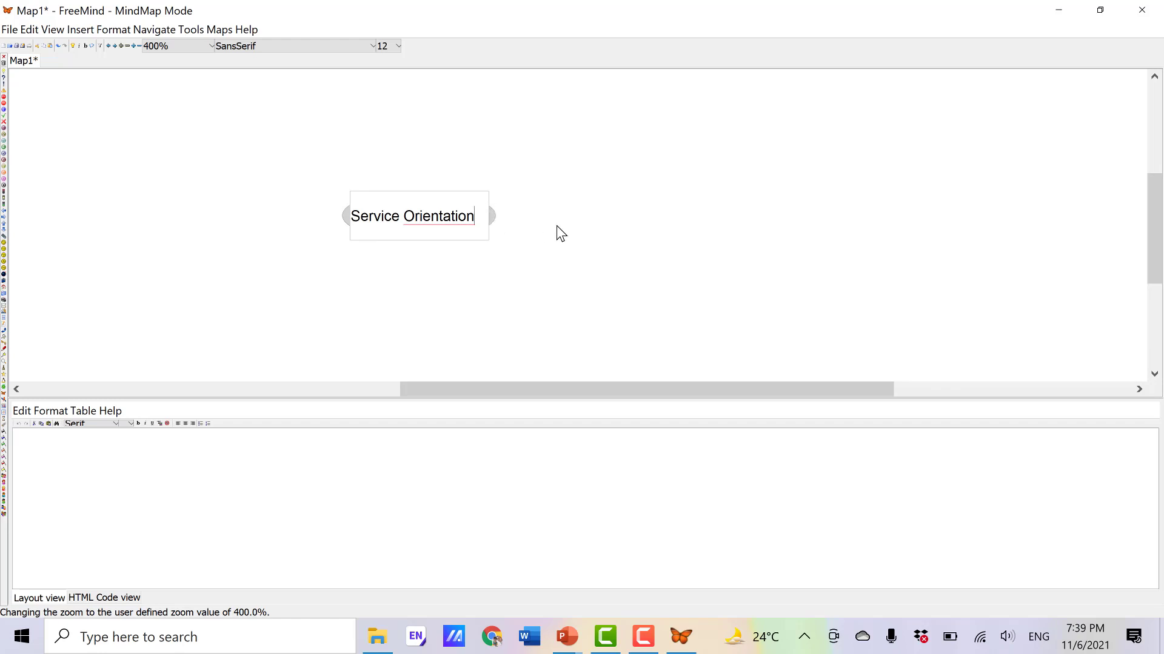
{"action": "left_click", "coordinate": [560, 225]}
{"action": "double_click", "coordinate": [488, 212]}
{"action": "left_click", "coordinate": [80, 29]}
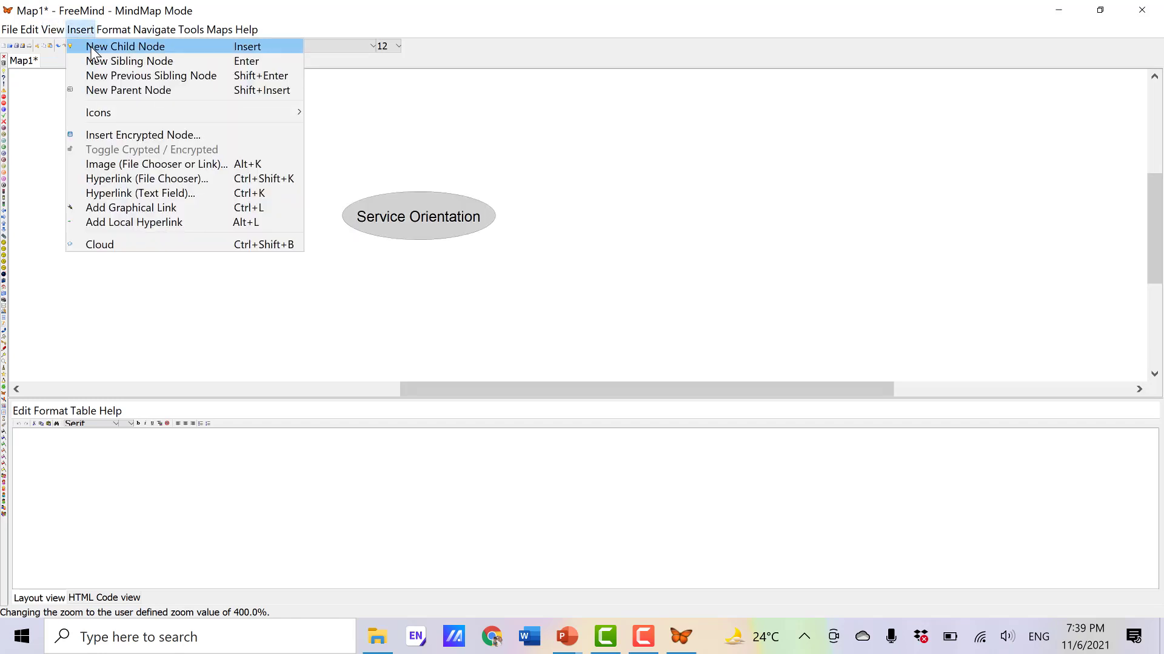
{"action": "left_click", "coordinate": [93, 49]}
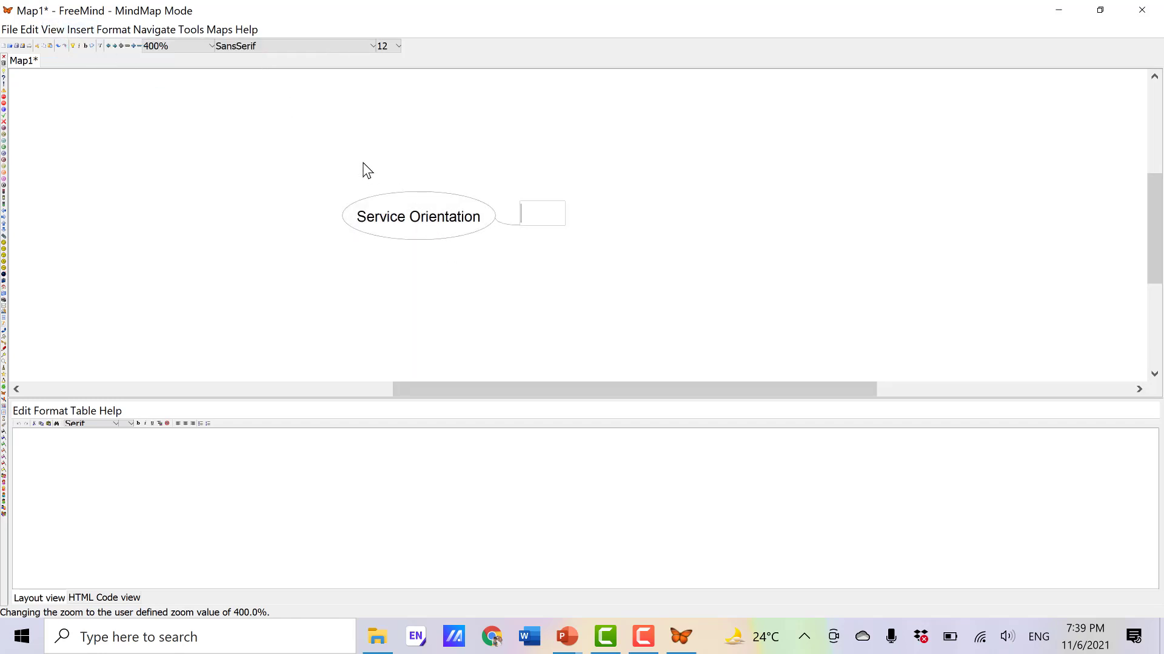
{"action": "left_click", "coordinate": [85, 30]}
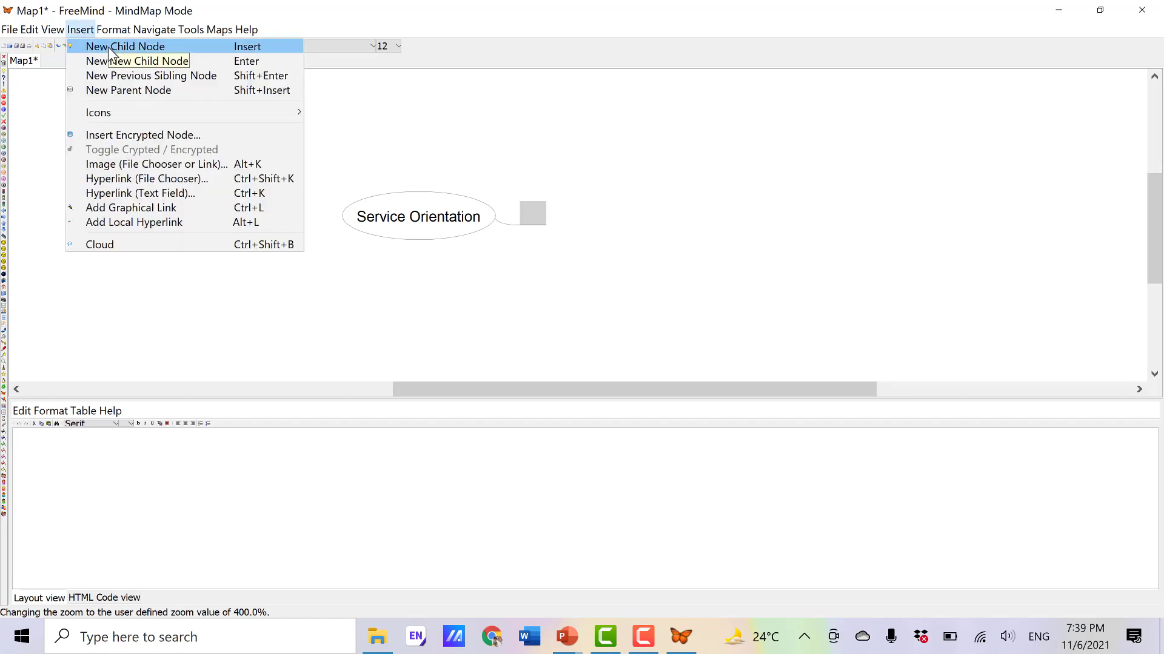
{"action": "left_click", "coordinate": [530, 216]}
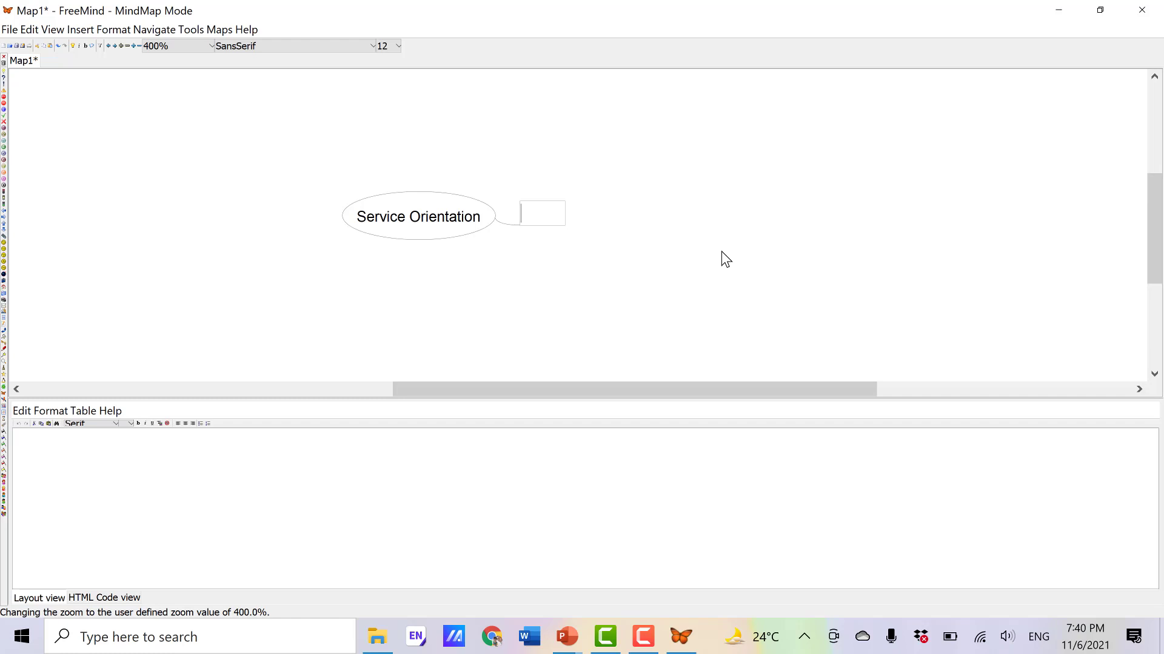
{"action": "type", "text": "Alianea1: Popularitas dan urgensi konsep"}
{"action": "key", "text": "Return"}
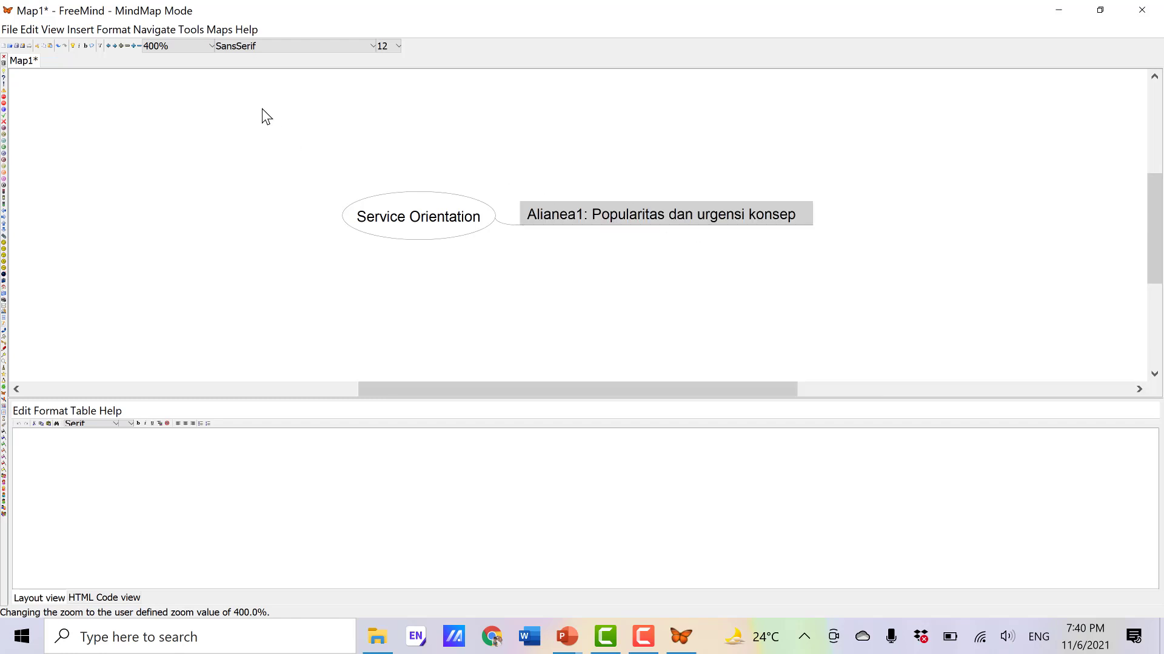
Add a sibling node below the first branch with the text "alinea 2: Peran konsep service orientation"
{"action": "left_click", "coordinate": [82, 30]}
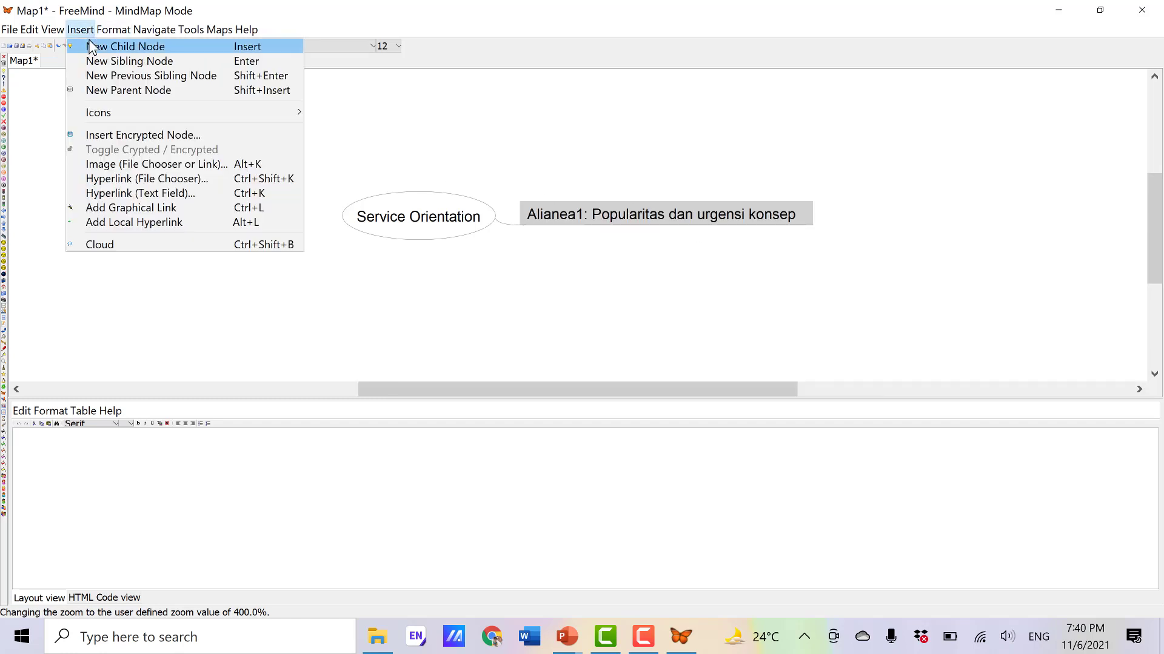
{"action": "left_click", "coordinate": [106, 61]}
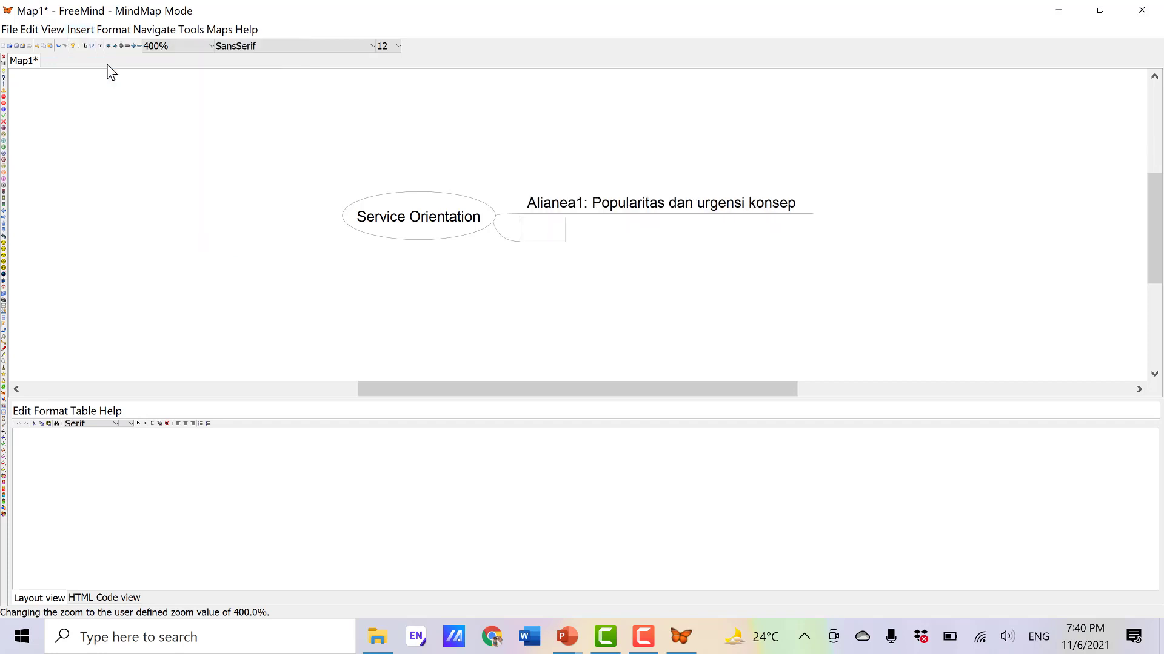
{"action": "type", "text": "alibrie"}
{"action": "key", "text": "BackSpace"}
{"action": "key", "text": "BackSpace"}
{"action": "key", "text": "BackSpace"}
{"action": "key", "text": "BackSpace"}
{"action": "type", "text": "nea 1"}
{"action": "key", "text": "BackSpace"}
{"action": "type", "text": "2"}
{"action": "type", "text": ": "}
{"action": "type", "text": "Per"}
{"action": "type", "text": "an kos"}
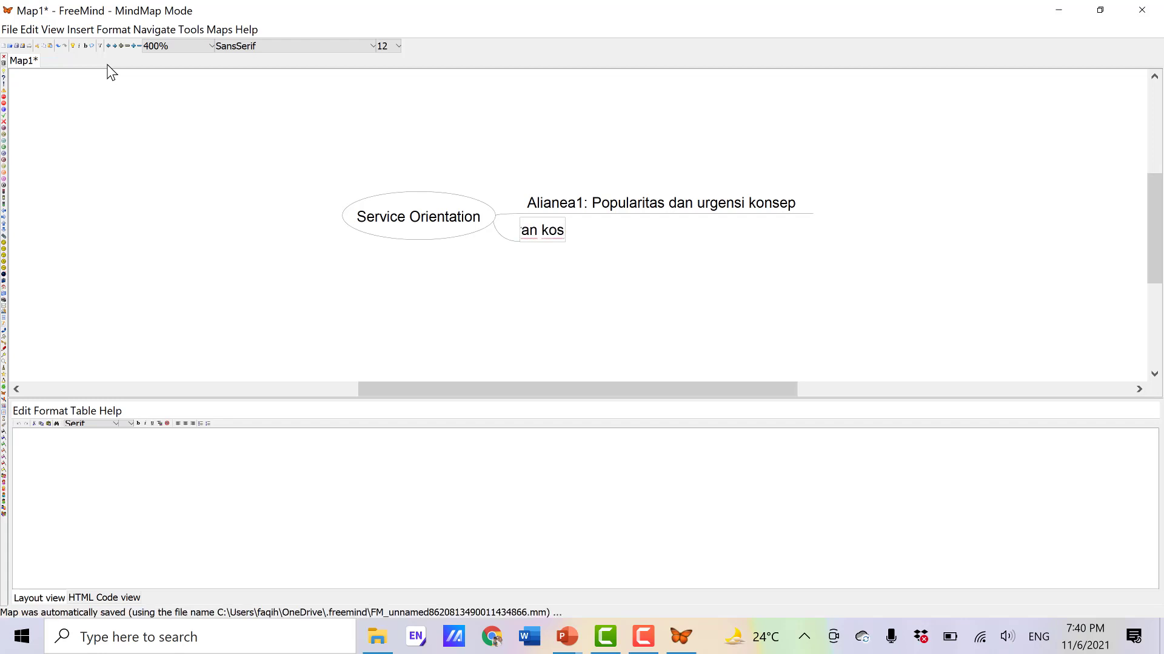
{"action": "key", "text": "BackSpace"}
{"action": "type", "text": "nsep"}
{"action": "type", "text": " service "}
{"action": "type", "text": "orienta"}
{"action": "type", "text": "tion"}
{"action": "key", "text": "Return"}
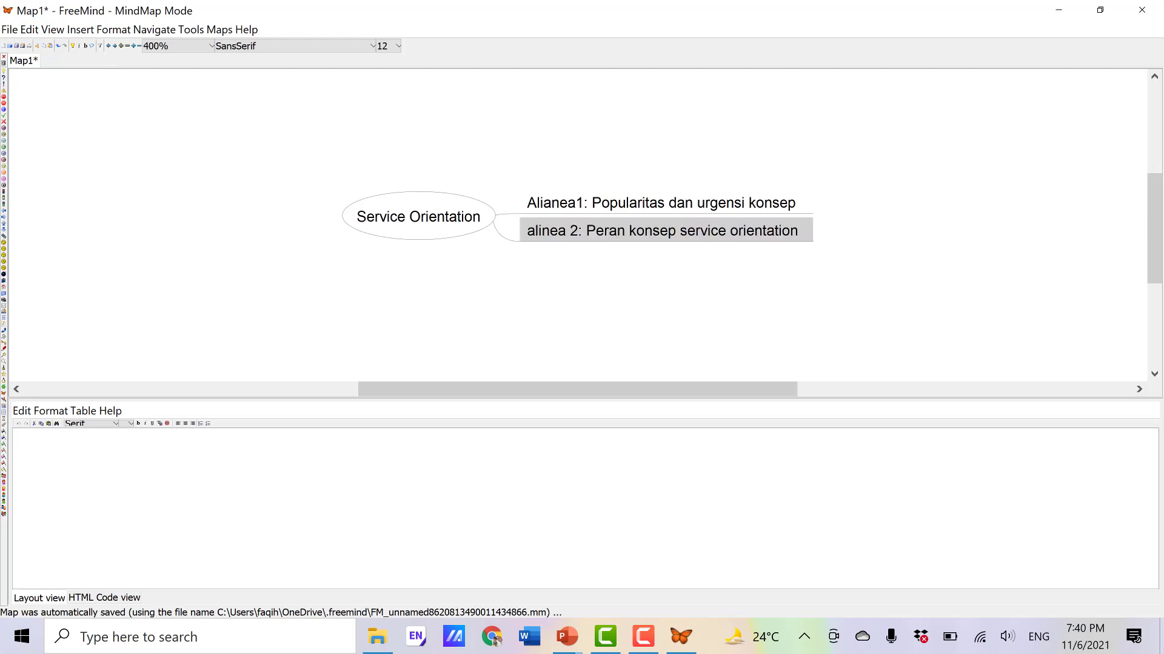
Add a sibling node below the alinea 2 branch with the text "alinea 3: Research gap"
{"action": "left_click", "coordinate": [82, 29]}
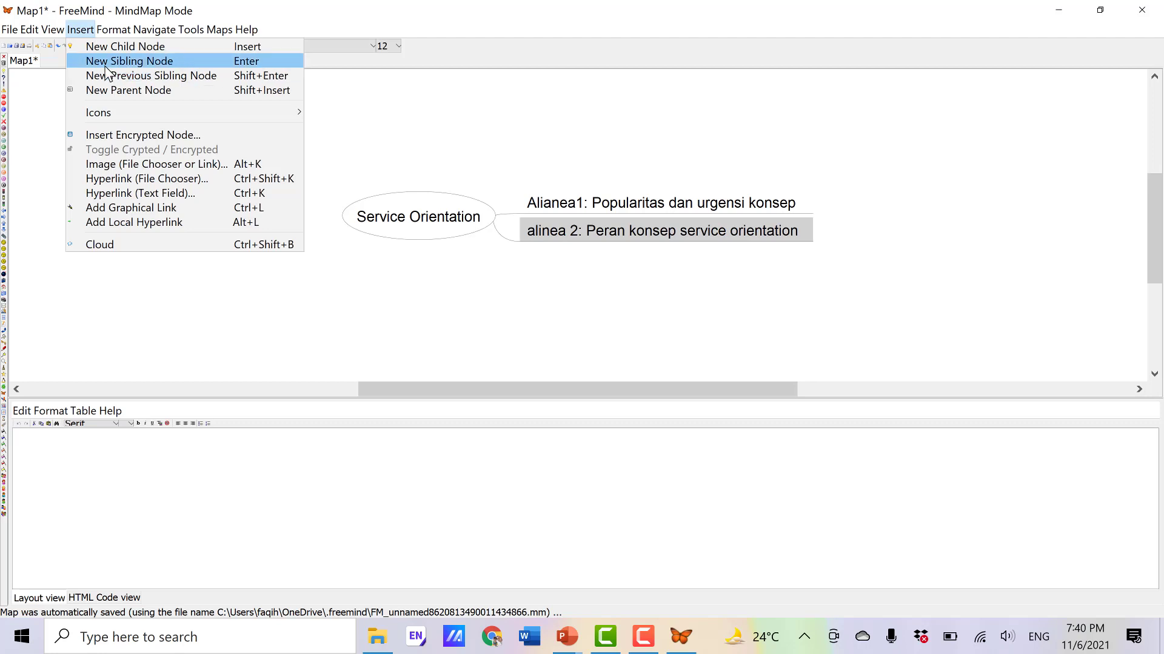
{"action": "left_click", "coordinate": [105, 63]}
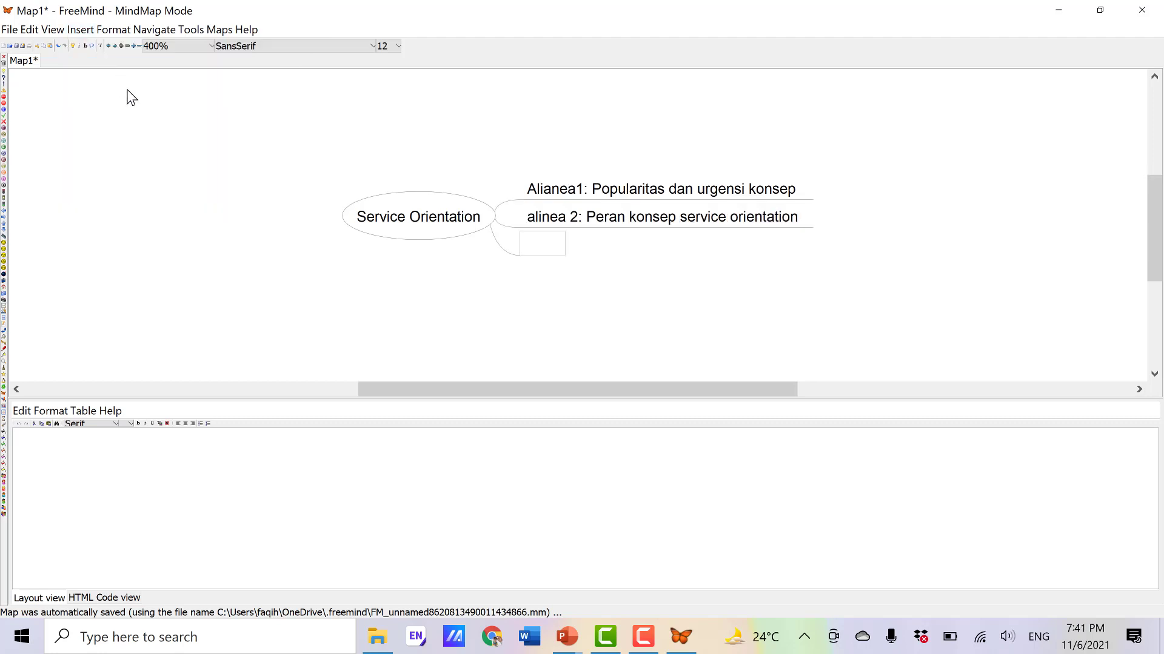
{"action": "type", "text": "alinea "}
{"action": "type", "text": "3"}
{"action": "type", "text": ": "}
{"action": "type", "text": "Research g"}
{"action": "type", "text": "ap"}
{"action": "key", "text": "Return"}
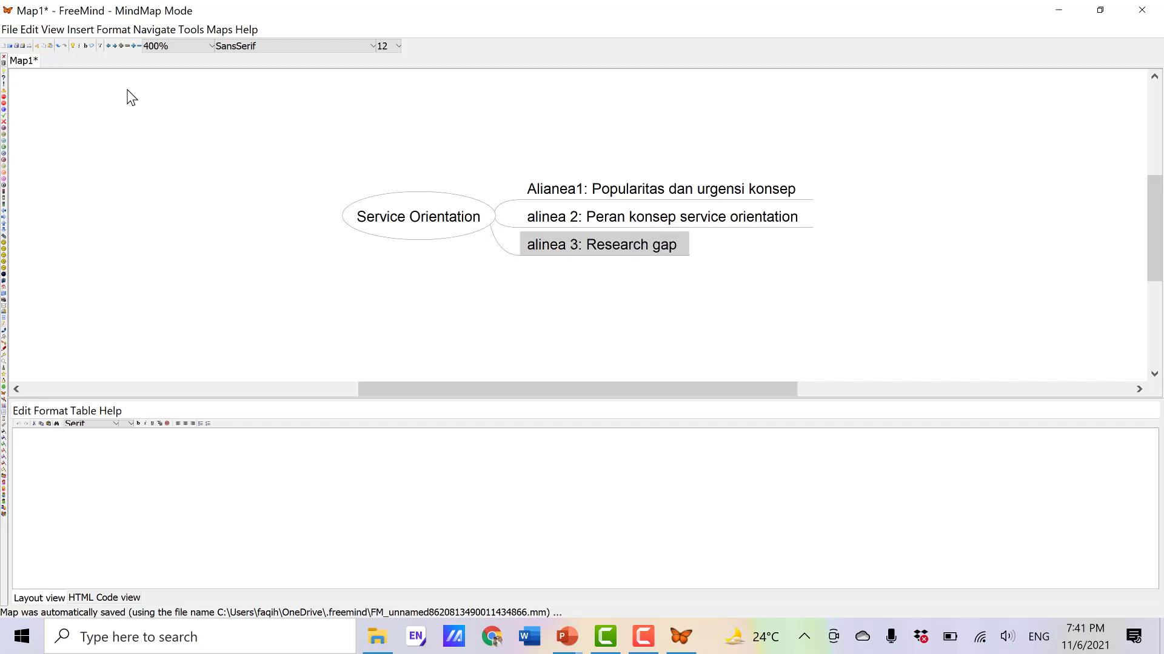
Add a sibling node below the alinea 3 branch with the text "alinea 4: Solusi RG"
{"action": "left_click", "coordinate": [77, 29]}
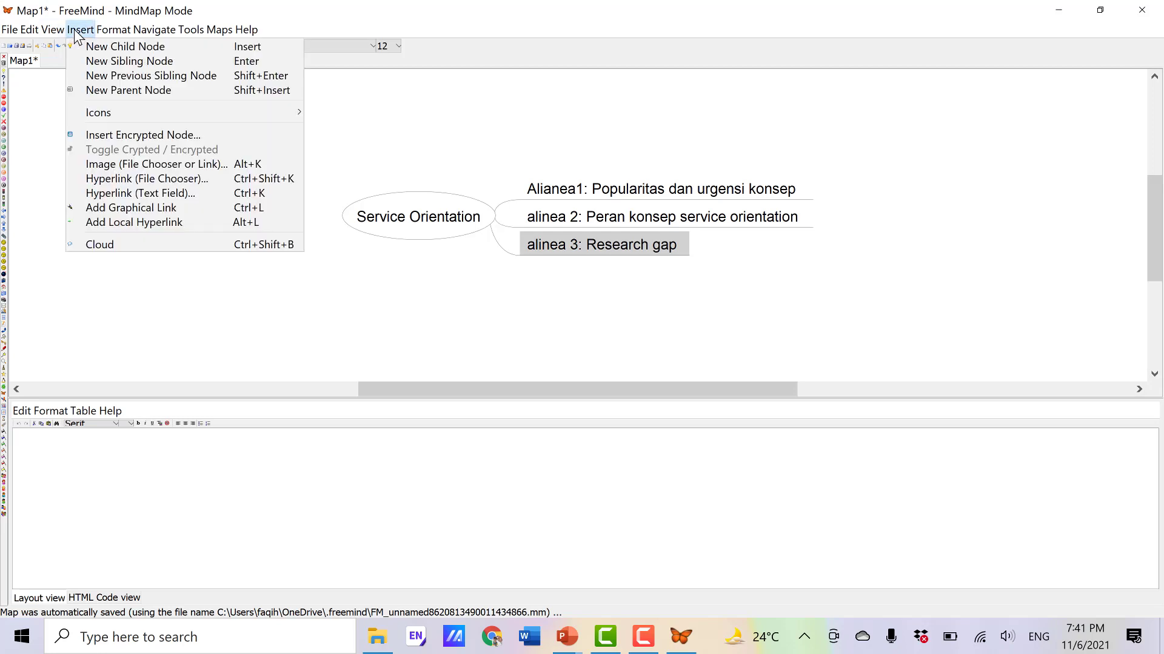
{"action": "left_click", "coordinate": [107, 62]}
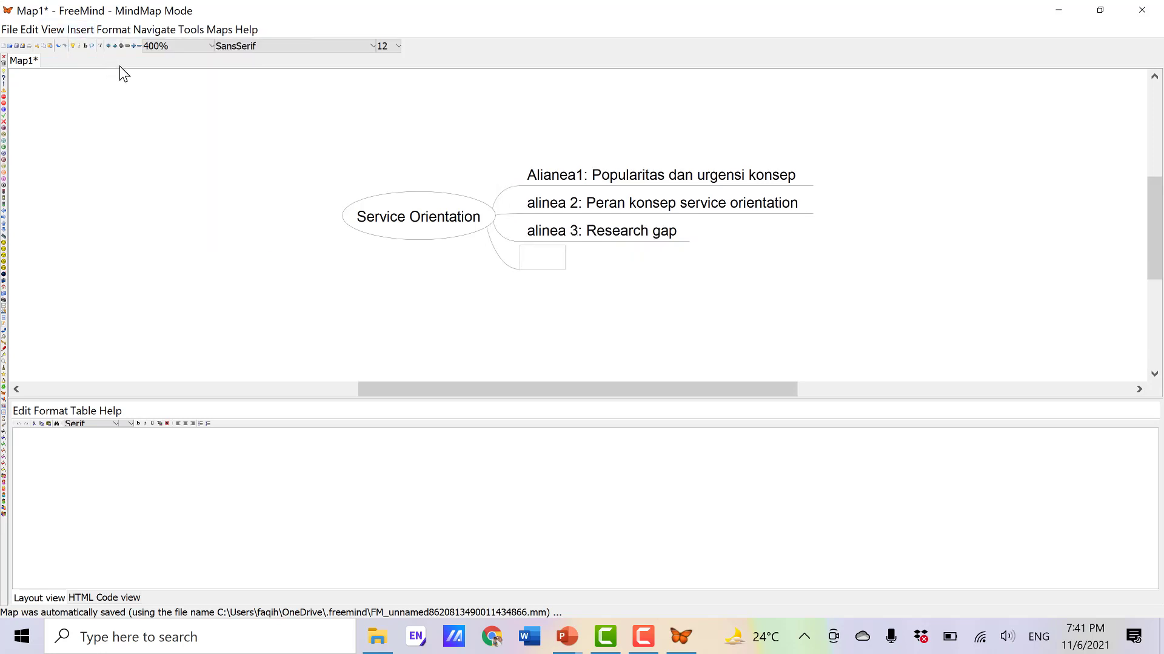
{"action": "type", "text": "alinea"}
{"action": "key", "text": "BackSpace"}
{"action": "key", "text": "BackSpace"}
{"action": "type", "text": "a 4: Solusi RG"}
{"action": "key", "text": "Return"}
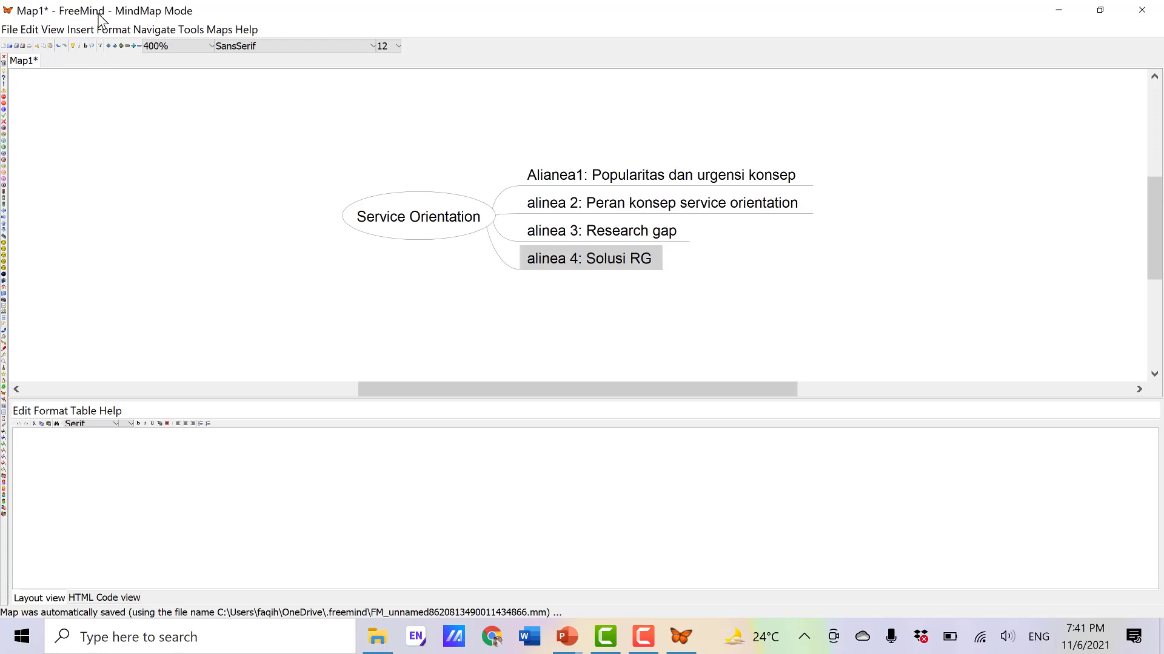
Add a sibling node below the alinea 4 branch with the text "Alinea 5: Tujuan dan obyek penelitian"
{"action": "left_click", "coordinate": [84, 34]}
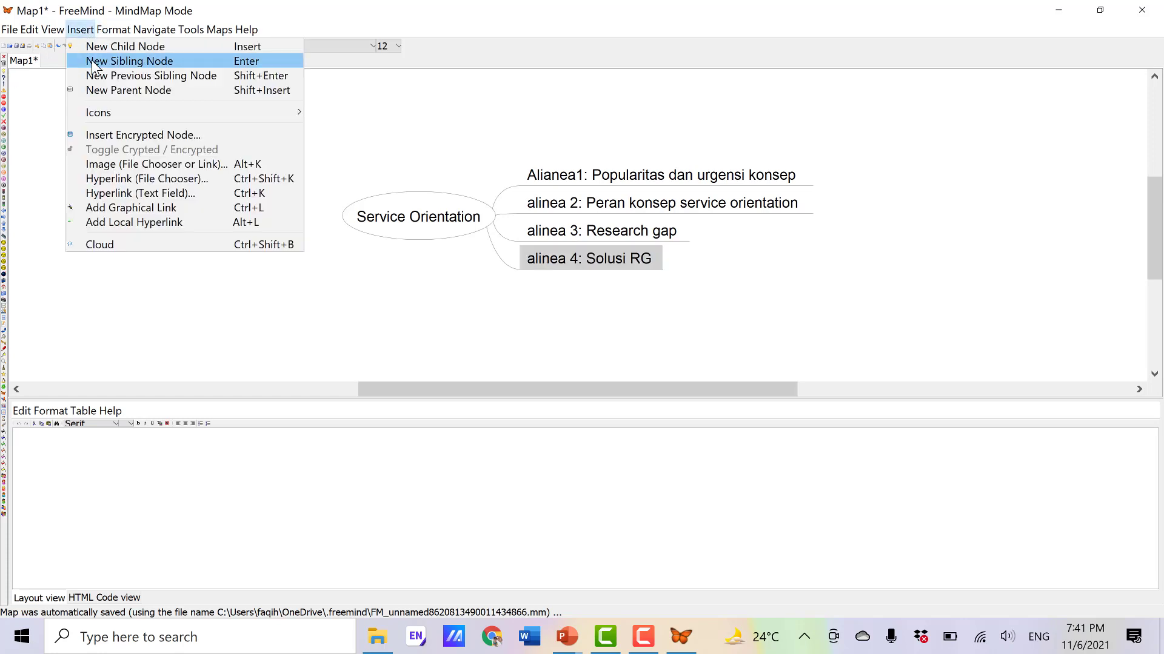
{"action": "left_click", "coordinate": [94, 61]}
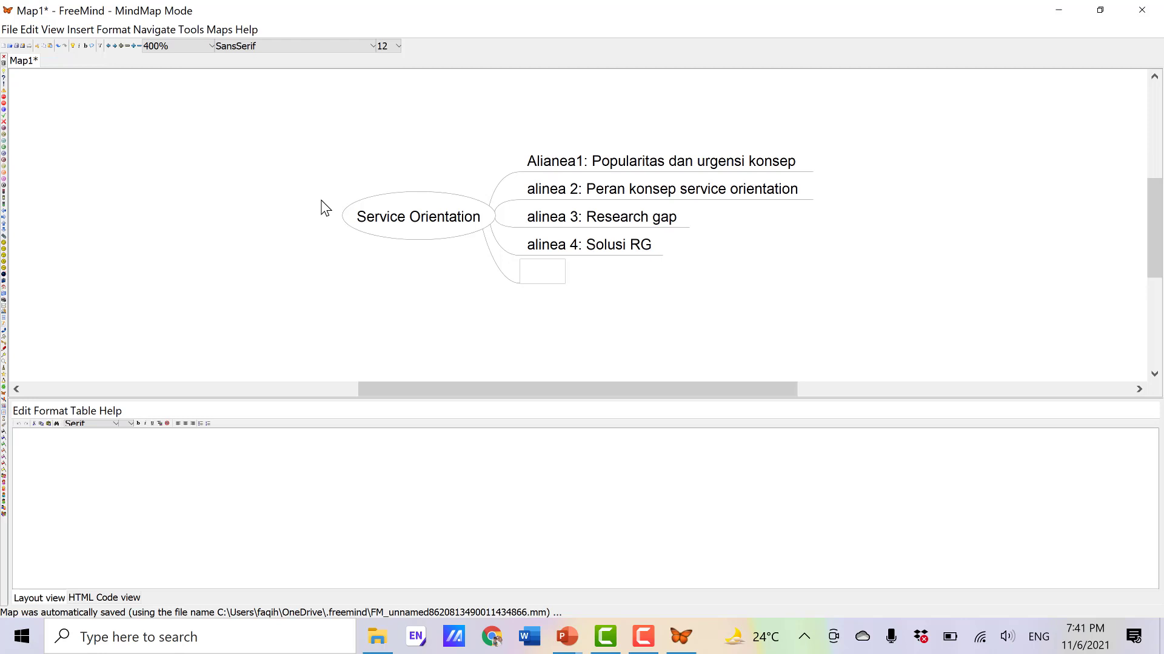
{"action": "type", "text": "Alinea 5: Tujuan dan obyek penelitian"}
{"action": "key", "text": "Return"}
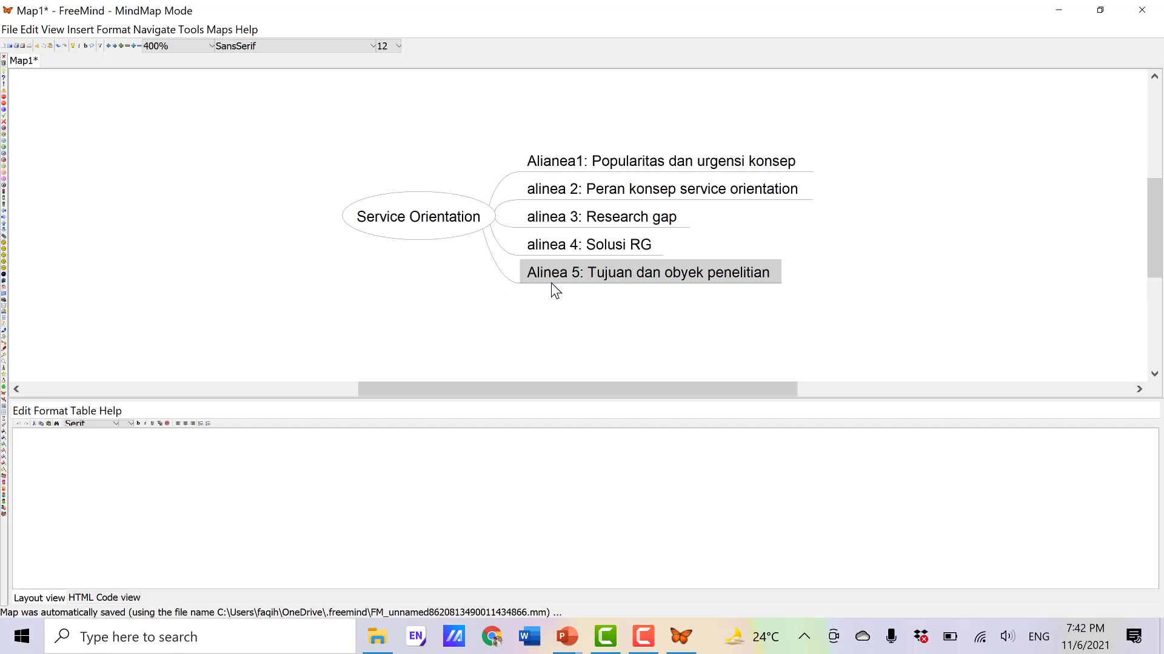
Add a child node to the "Alianea1" branch with the text "Studi tentang SO menarik para peneliti dan dilakukan oleh......"
{"action": "left_click", "coordinate": [683, 164]}
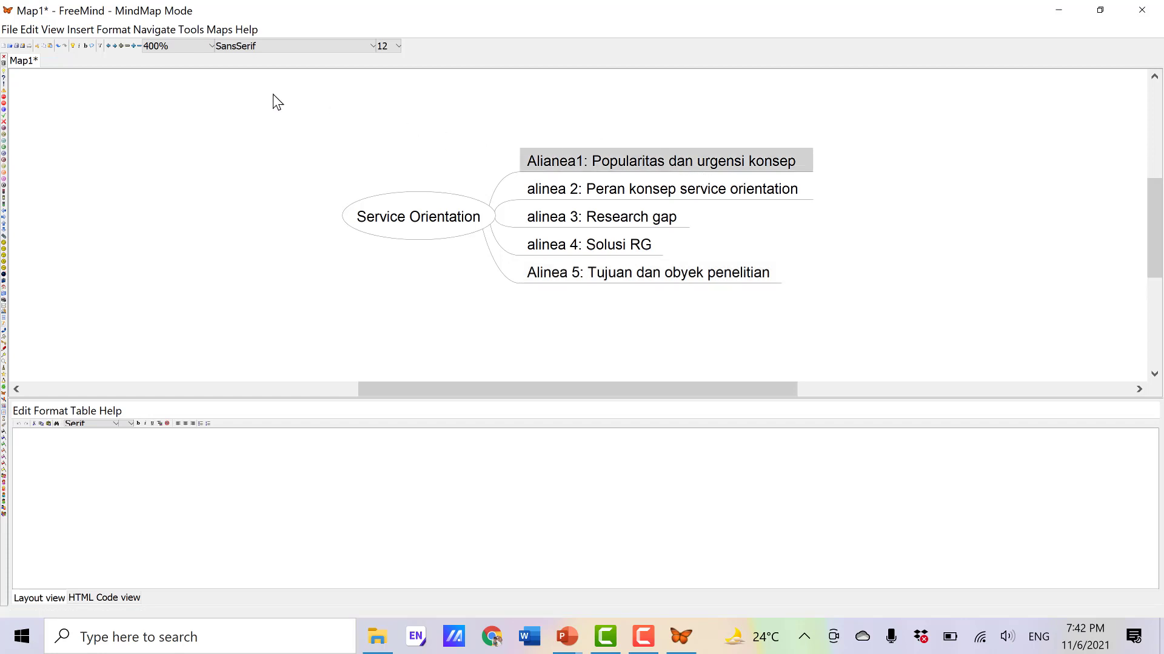
{"action": "left_click", "coordinate": [81, 30]}
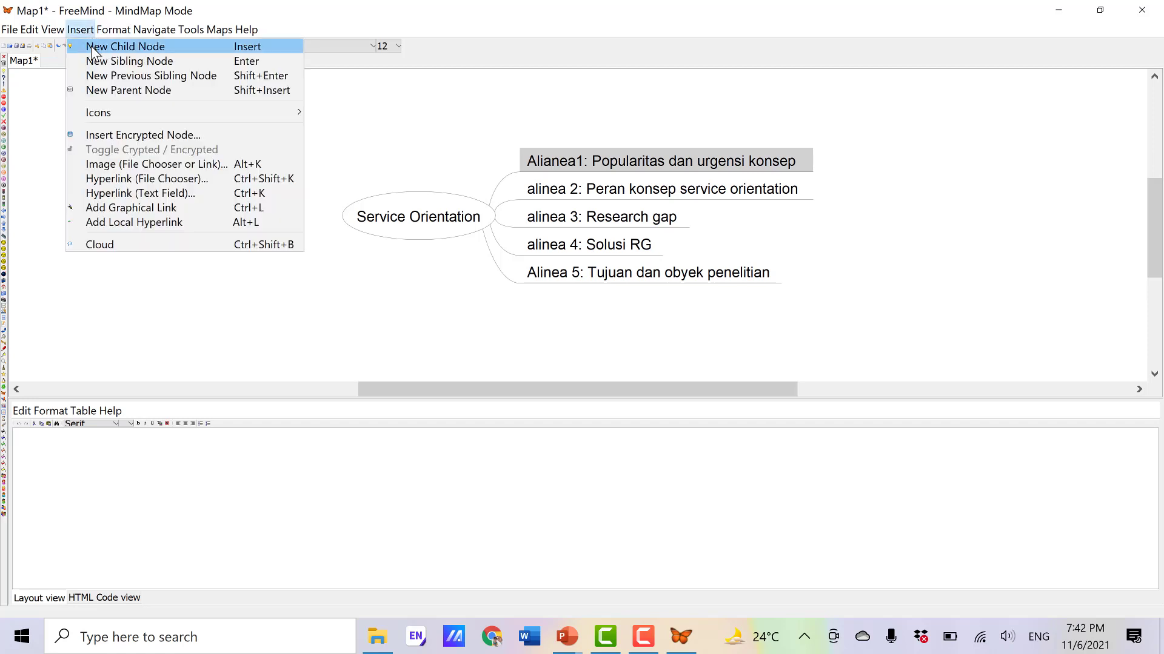
{"action": "left_click", "coordinate": [93, 48]}
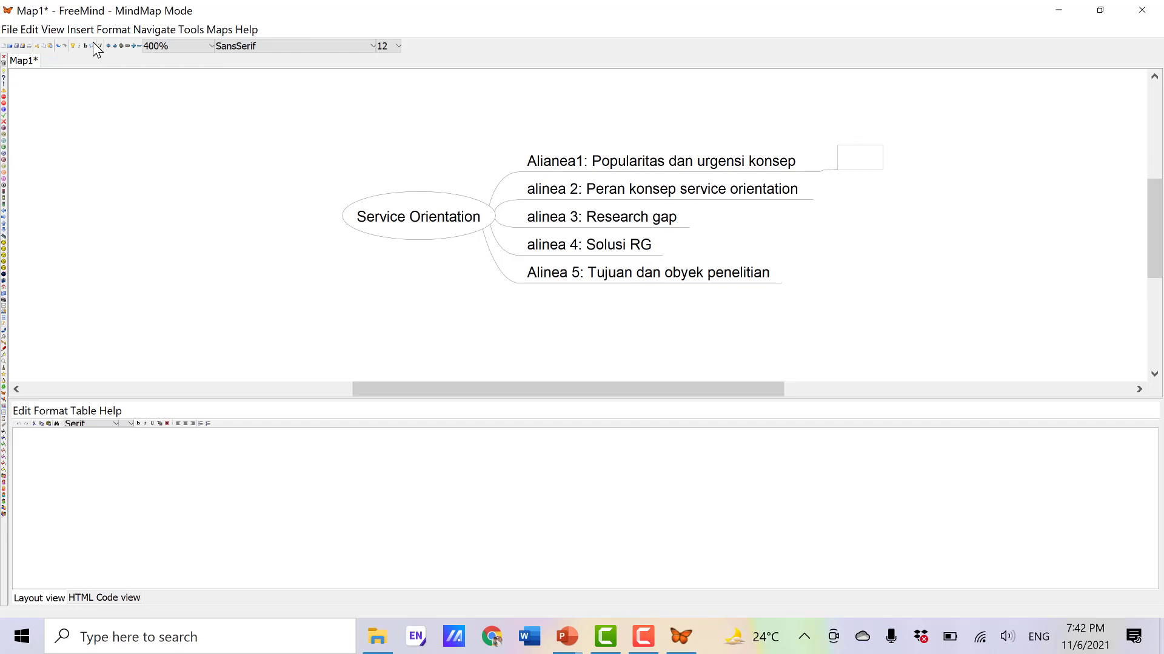
{"action": "type", "text": "Studi tentang SO dilakukan"}
{"action": "key", "text": "BackSpace"}
{"action": "key", "text": "BackSpace"}
{"action": "key", "text": "BackSpace"}
{"action": "key", "text": "BackSpace"}
{"action": "key", "text": "BackSpace"}
{"action": "key", "text": "BackSpace"}
{"action": "key", "text": "BackSpace"}
{"action": "key", "text": "BackSpace"}
{"action": "key", "text": "BackSpace"}
{"action": "type", "text": "menarik"}
{"action": "type", "text": " para peneli"}
{"action": "type", "text": "ti"}
{"action": "type", "text": " dan dilakuk"}
{"action": "type", "text": "an oleh"}
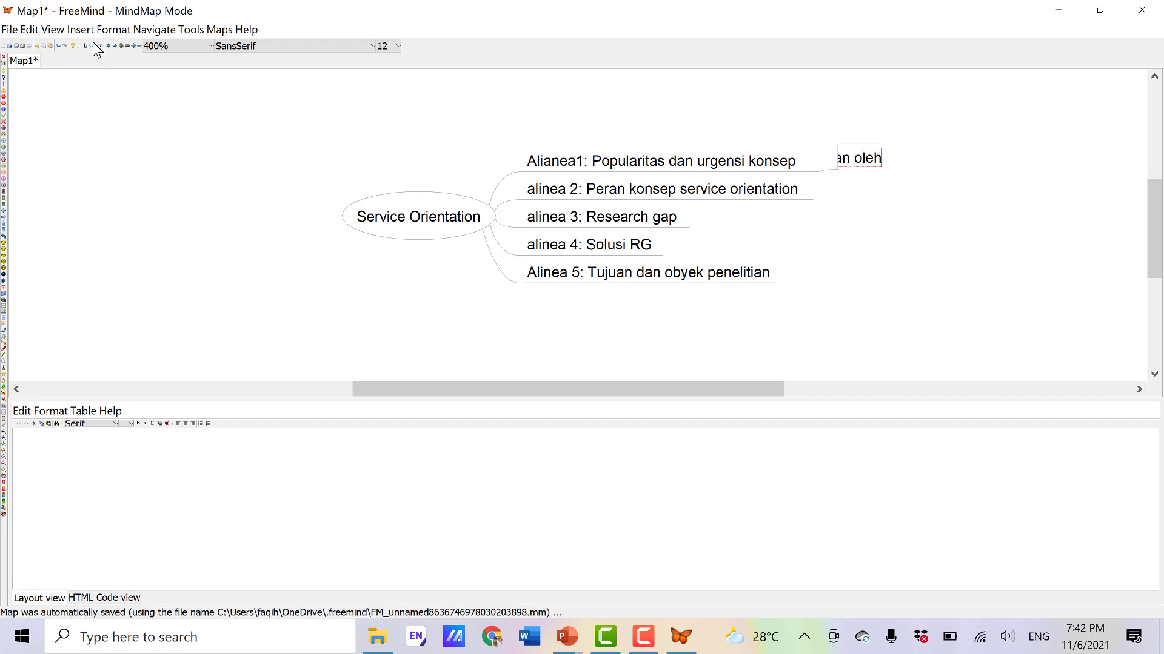
{"action": "type", "text": "......"}
{"action": "key", "text": "Return"}
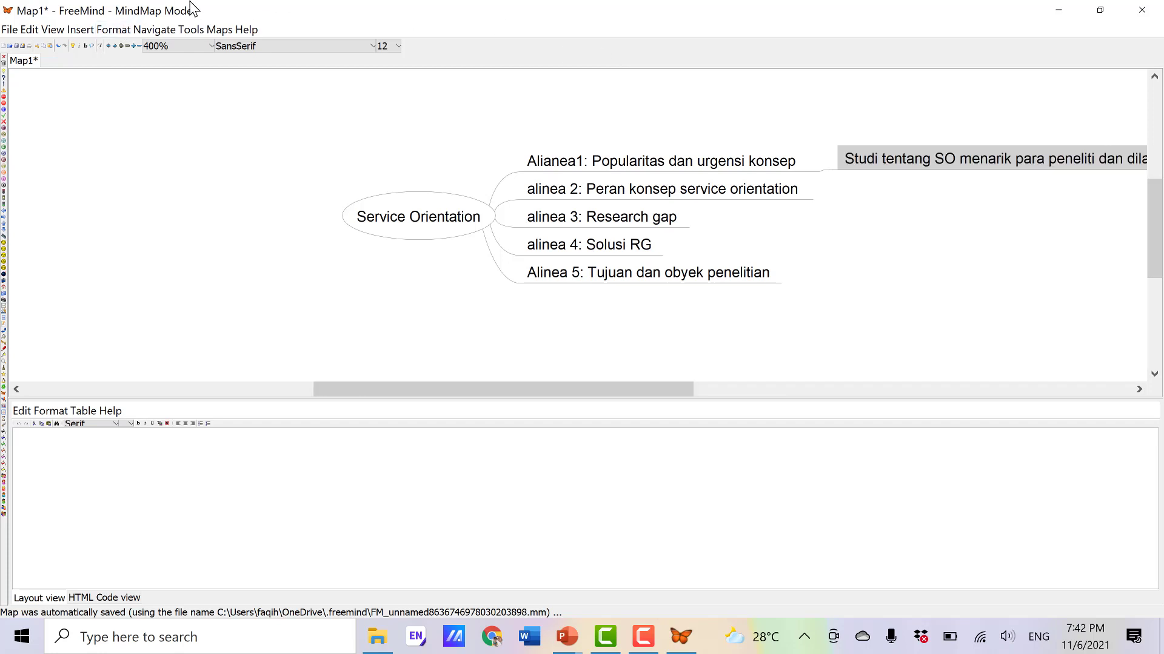
Add a sibling node below the "Studi tentang SO" node with the text "Kata para peneliti tentang SO"
{"action": "left_click", "coordinate": [85, 34]}
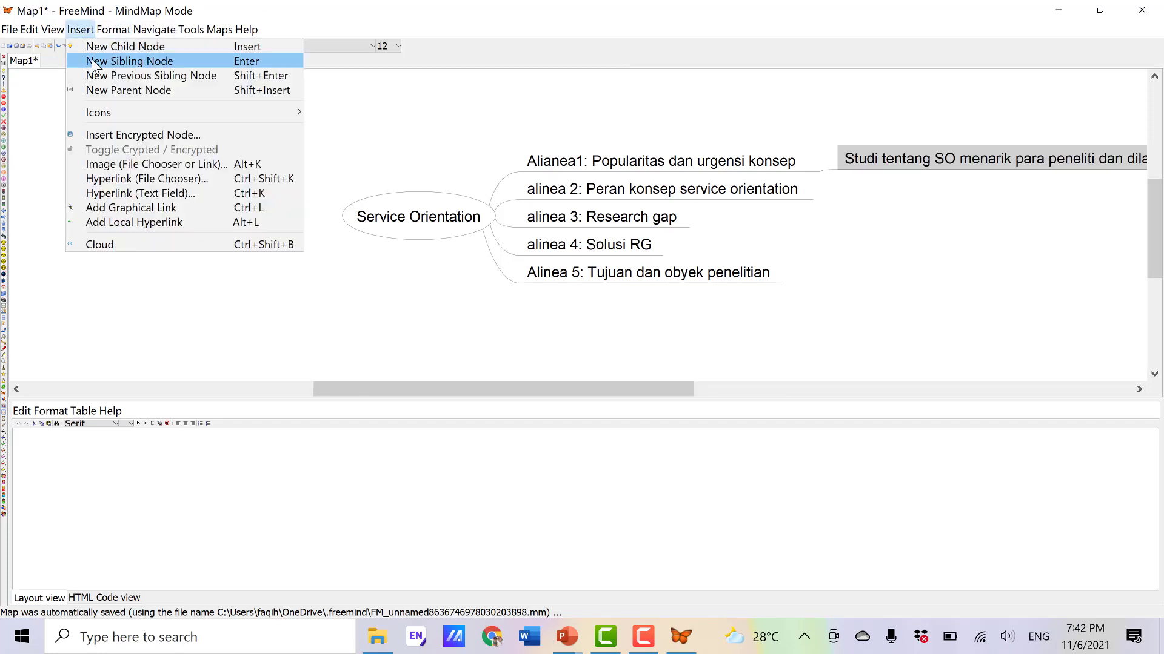
{"action": "left_click", "coordinate": [94, 61]}
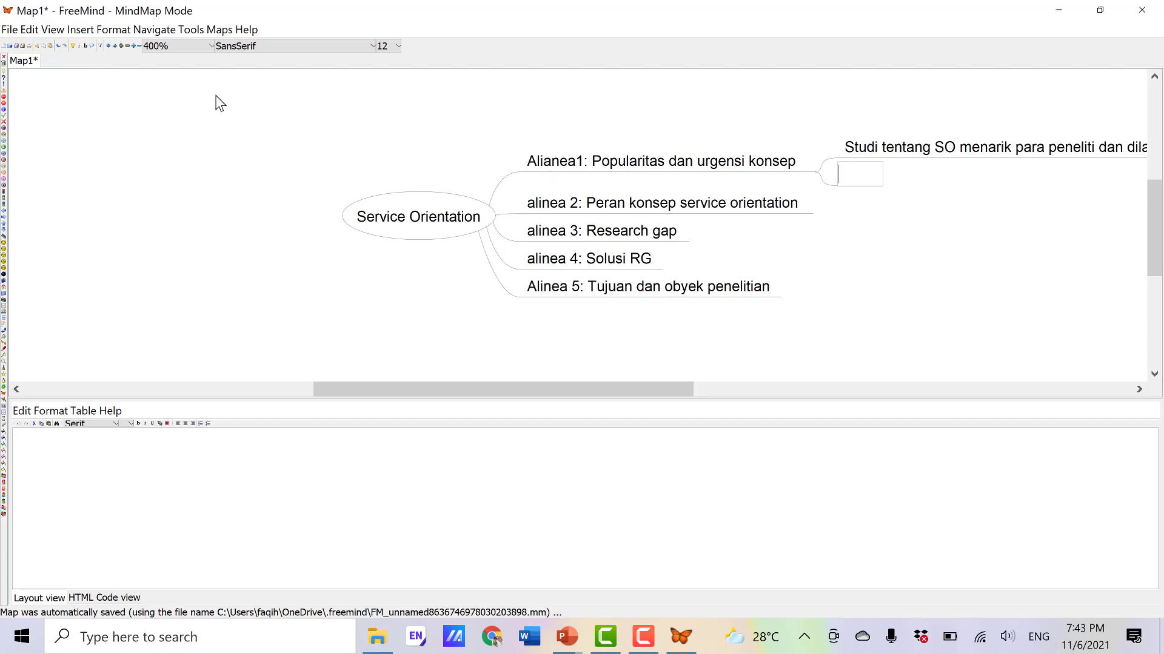
{"action": "type", "text": "Kata para peneliti tentang SO"}
{"action": "key", "text": "Return"}
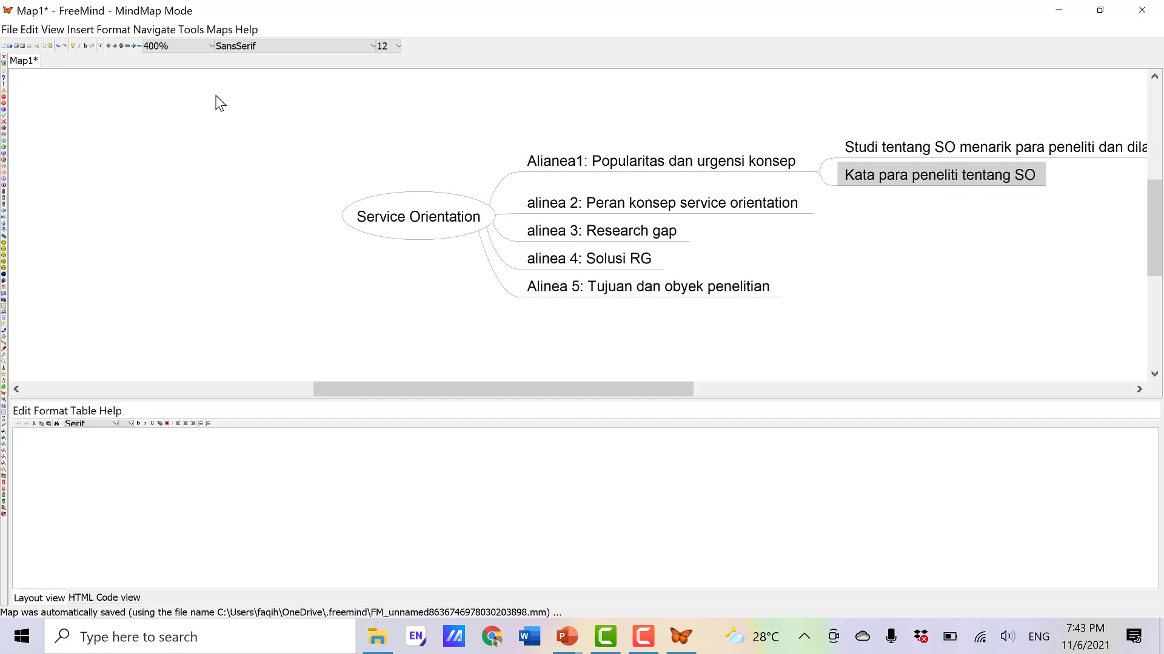
Add a third child node under the "Alianea1" branch with text starting "Penting"
{"action": "left_click", "coordinate": [81, 29]}
{"action": "left_click", "coordinate": [111, 60]}
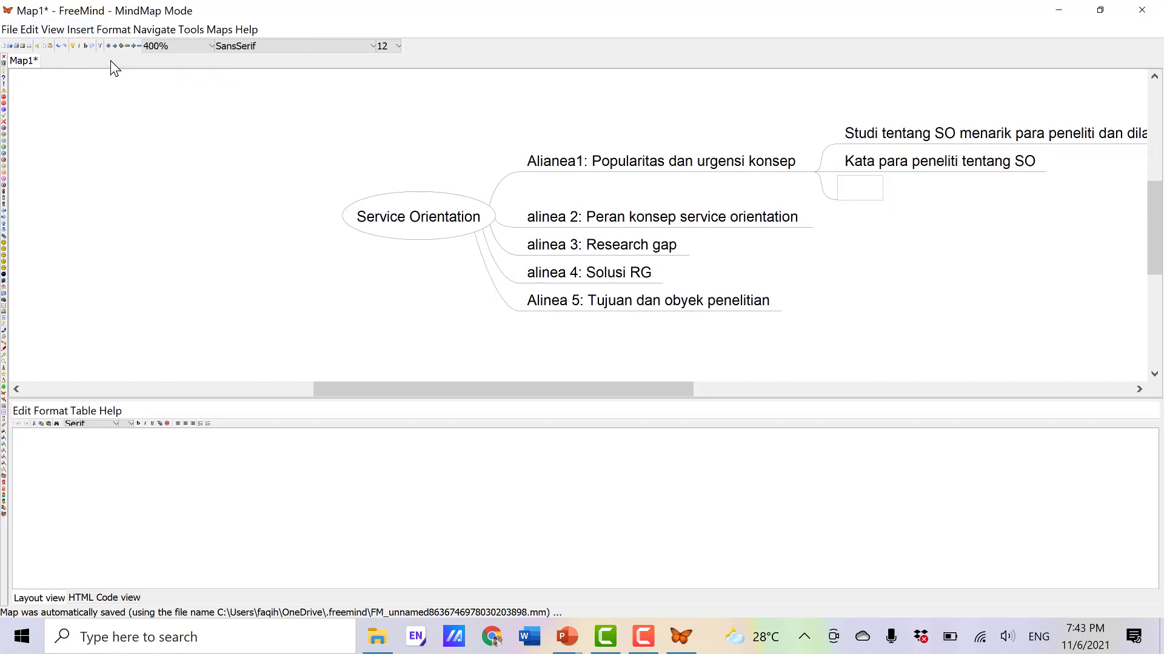
{"action": "type", "text": "Penting"}
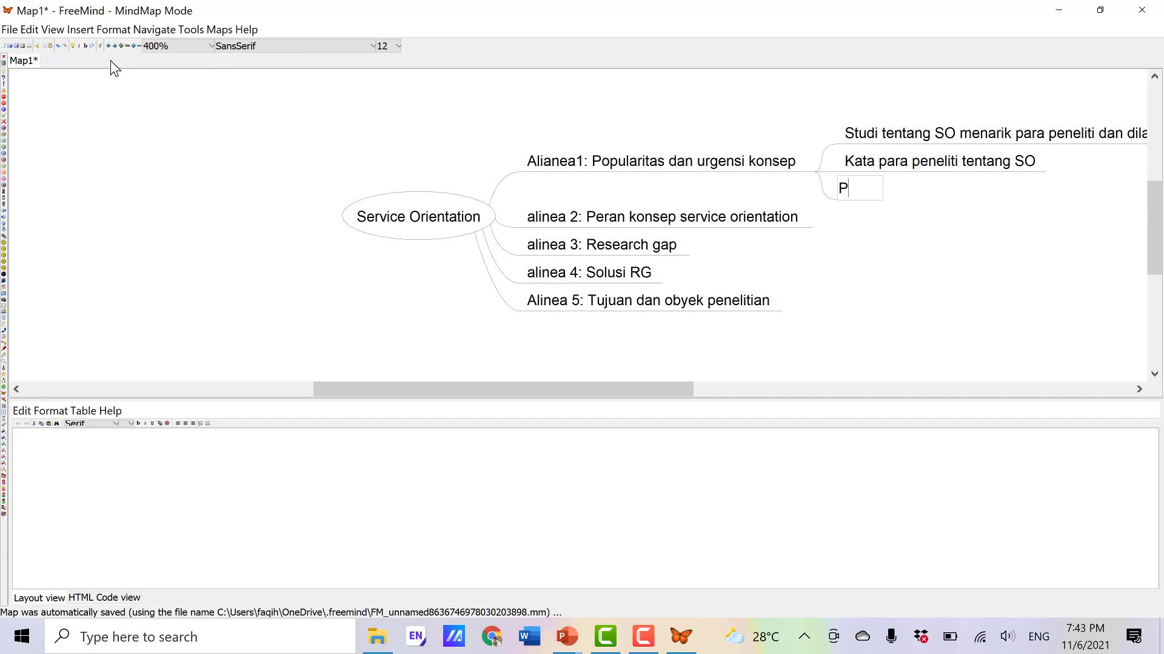